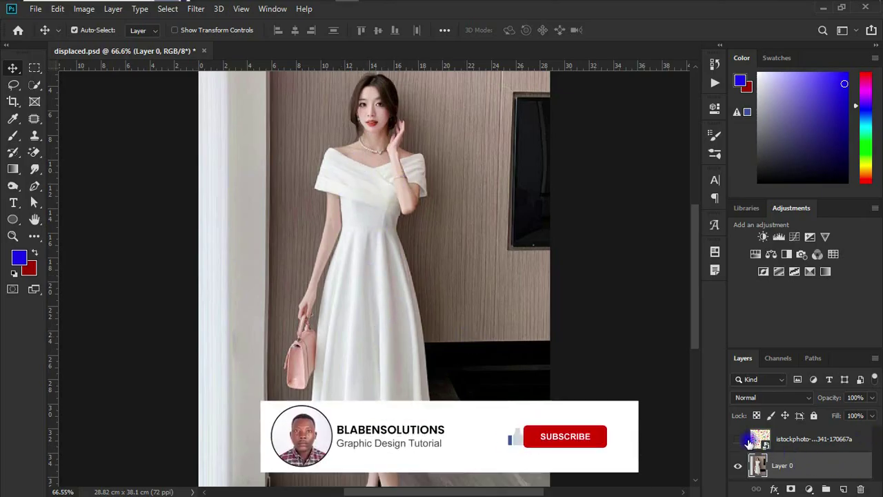
Step: Preview the floral layer, then Quick Select the white dress from both shoulders down the skirt
{"action": "left_click", "coordinate": [739, 439]}
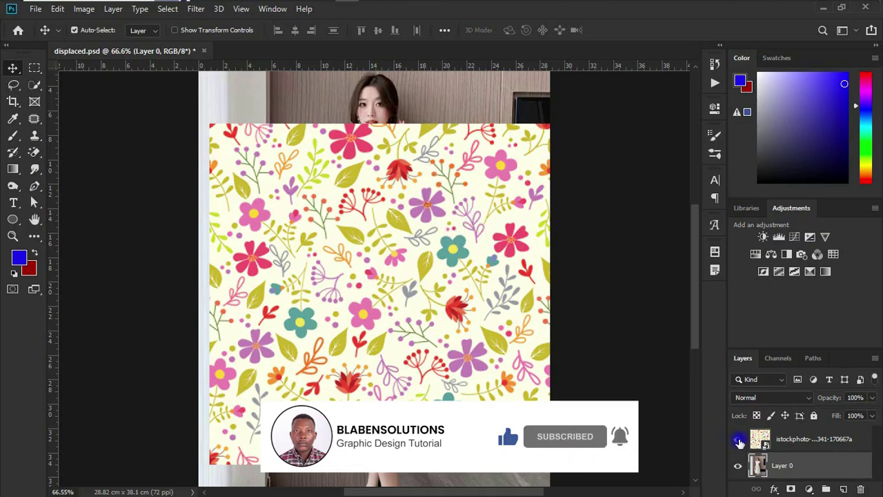
{"action": "left_click", "coordinate": [739, 440]}
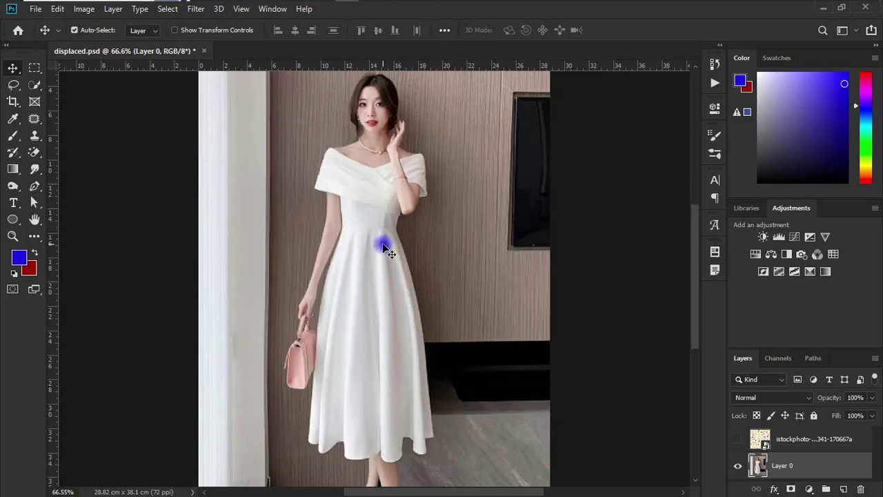
{"action": "left_click", "coordinate": [35, 87]}
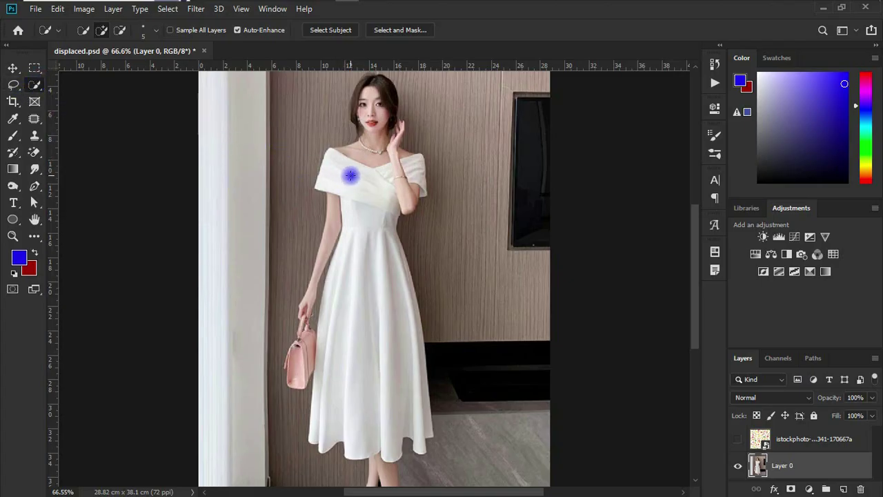
{"action": "mouse_move", "coordinate": [336, 173]}
{"action": "left_mouse_down"}
{"action": "mouse_move", "coordinate": [385, 199]}
{"action": "mouse_move", "coordinate": [373, 236]}
{"action": "mouse_move", "coordinate": [373, 345]}
{"action": "mouse_move", "coordinate": [407, 425]}
{"action": "mouse_move", "coordinate": [394, 417]}
{"action": "mouse_move", "coordinate": [375, 356]}
{"action": "left_mouse_up"}
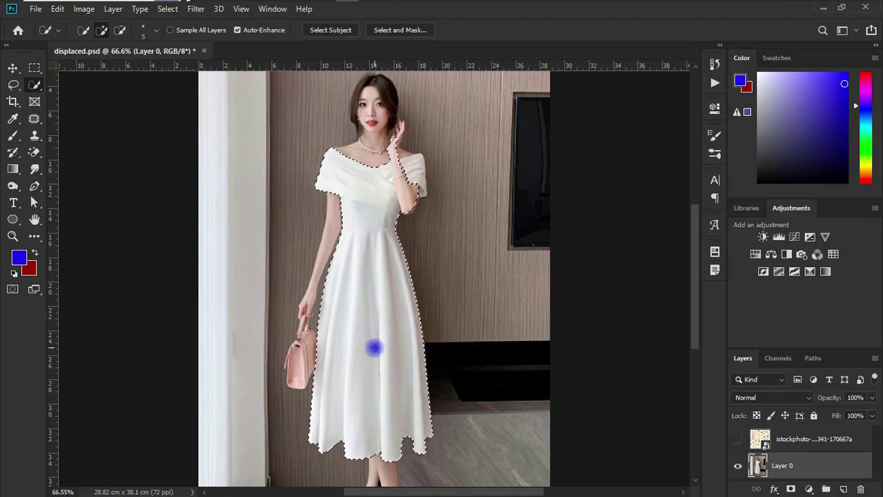
{"action": "left_click_drag", "start_coordinate": [370, 305], "coordinate": [363, 262]}
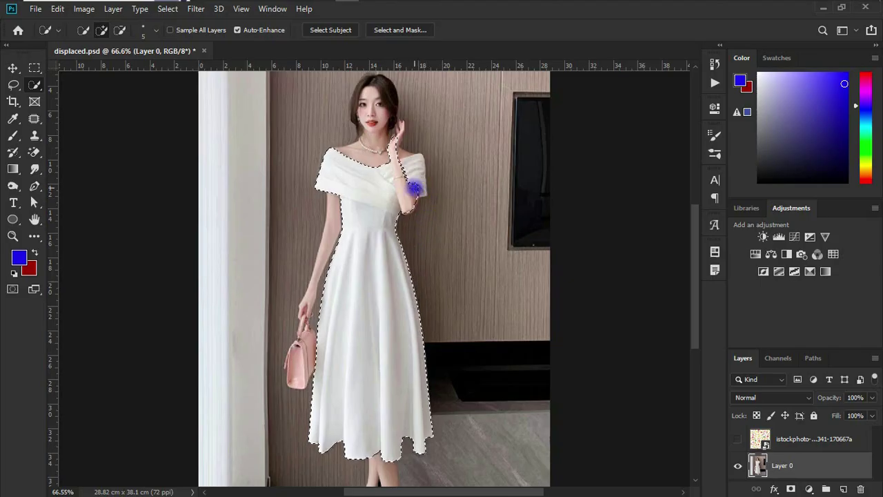
{"action": "left_click_drag", "start_coordinate": [413, 188], "coordinate": [415, 174]}
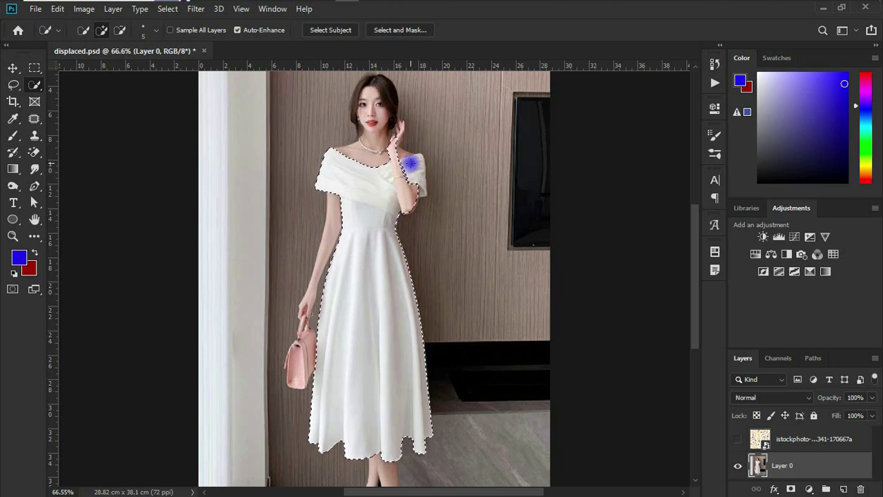
{"action": "mouse_move", "coordinate": [413, 157]}
{"action": "left_mouse_down"}
{"action": "mouse_move", "coordinate": [414, 169]}
{"action": "mouse_move", "coordinate": [423, 162]}
{"action": "mouse_move", "coordinate": [400, 170]}
{"action": "mouse_move", "coordinate": [395, 134]}
{"action": "mouse_move", "coordinate": [396, 144]}
{"action": "left_mouse_up"}
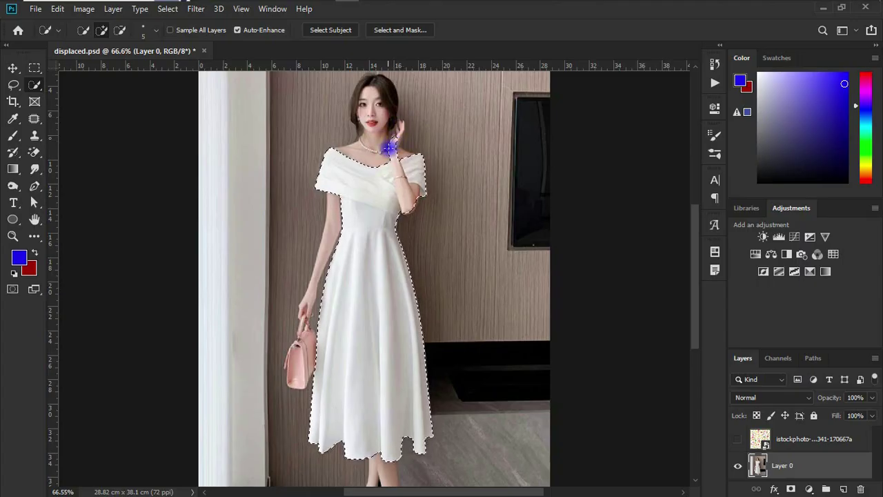
Step: Subtract the raised hand and right shoulder overflow from the dress selection
{"action": "key", "text": "alt"}
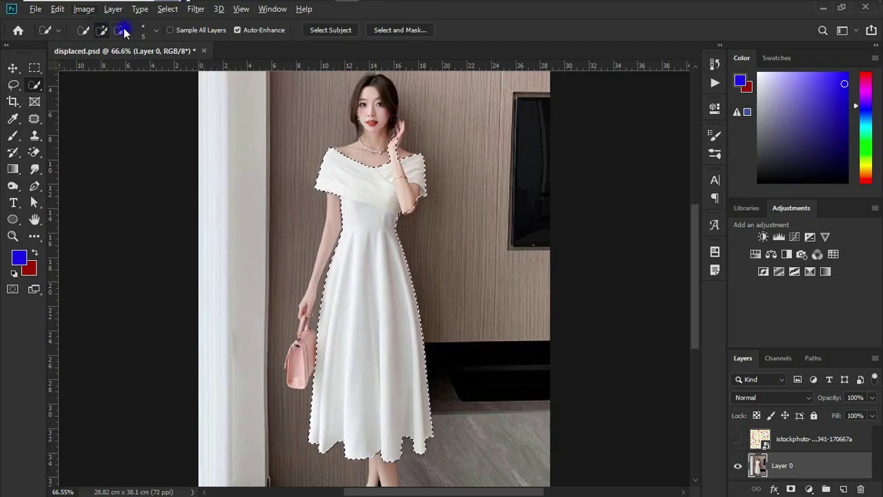
{"action": "left_click", "coordinate": [120, 31]}
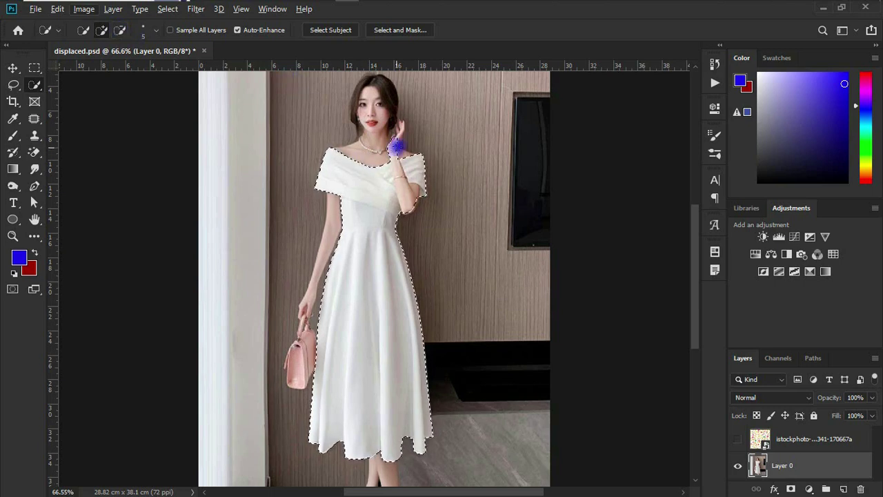
{"action": "key", "text": "alt"}
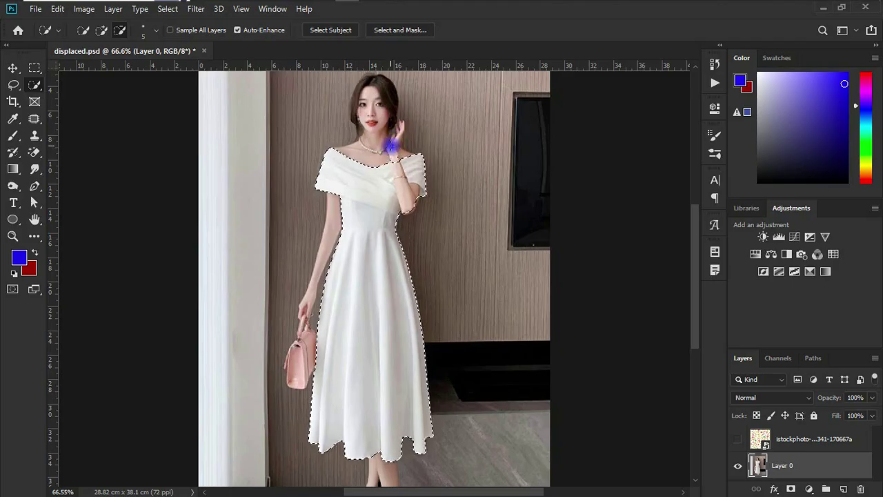
{"action": "left_click", "coordinate": [386, 148]}
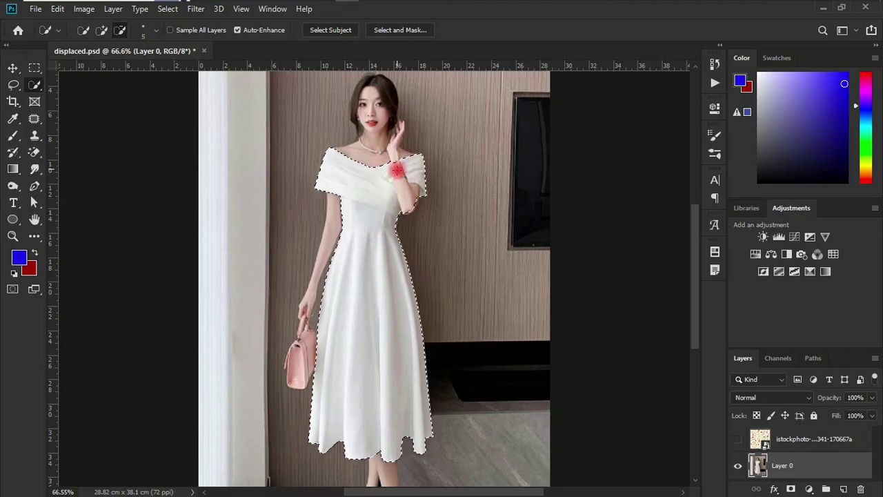
{"action": "left_click_drag", "start_coordinate": [398, 172], "coordinate": [399, 178]}
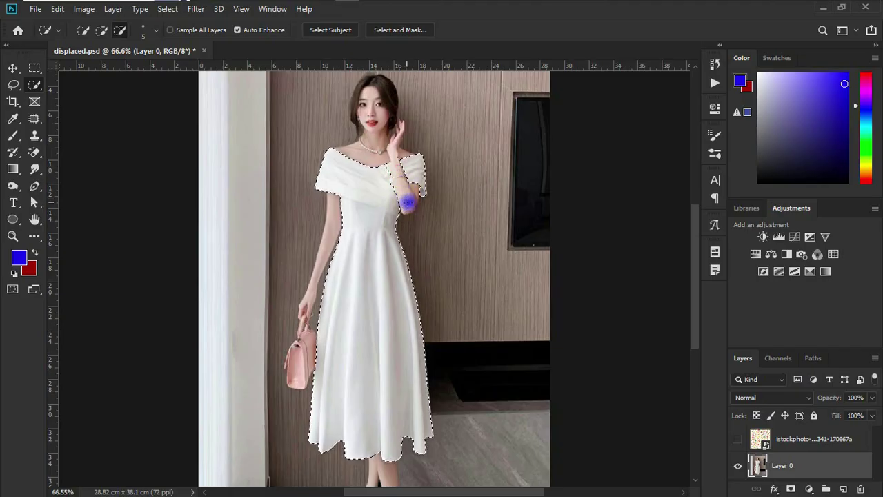
{"action": "key", "text": "alt"}
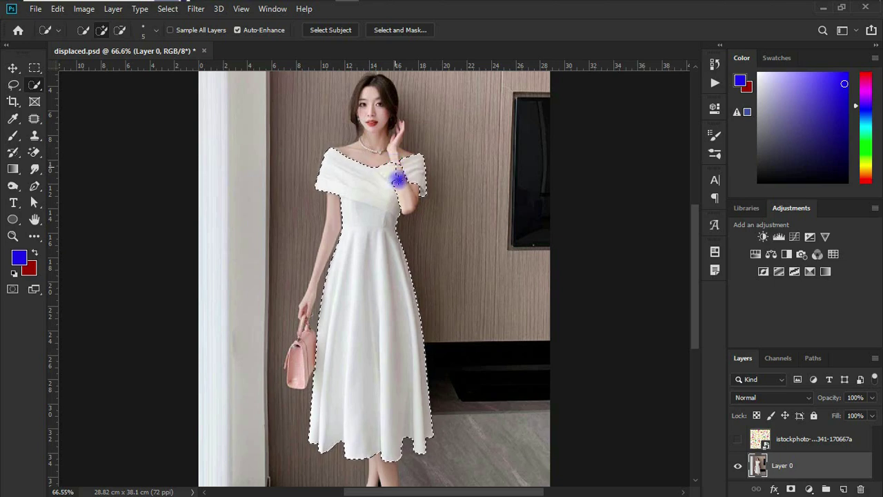
Step: Re-add the right shoulder edge, zoom in, and trim the bodice edge while panning the skirt
{"action": "left_click_drag", "start_coordinate": [398, 180], "coordinate": [375, 209]}
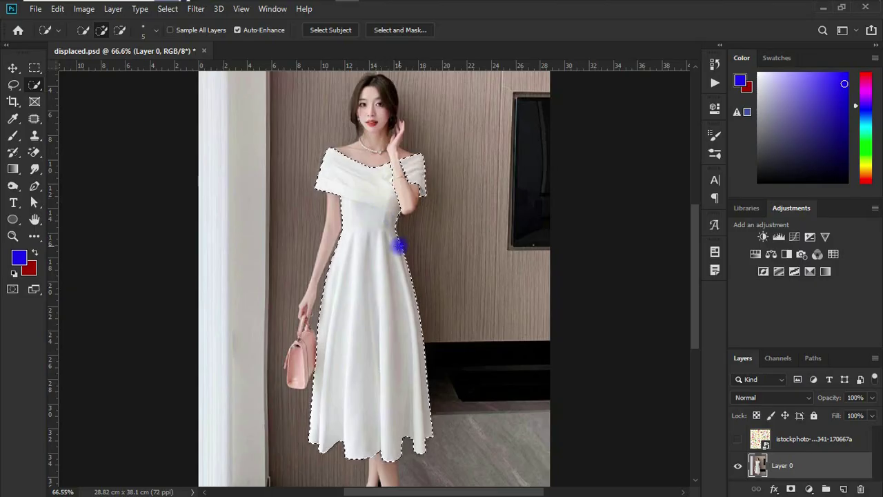
{"action": "scroll", "coordinate": [399, 247], "scroll_direction": "up", "scroll_amount": 5}
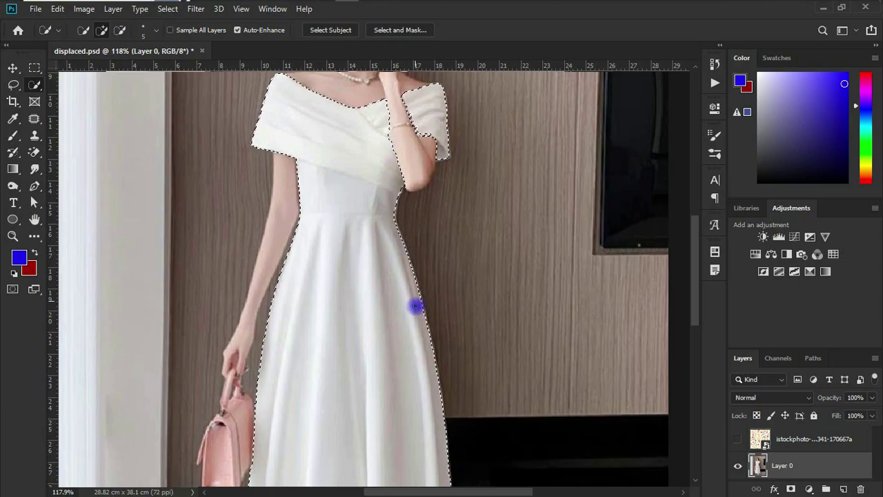
{"action": "key", "text": "alt"}
{"action": "left_click", "coordinate": [396, 306], "text": "alt"}
{"action": "left_click", "coordinate": [396, 296]}
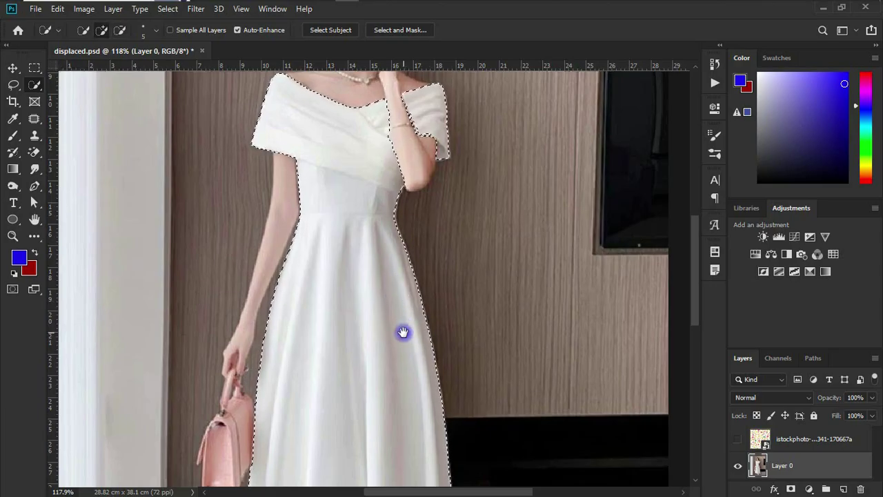
{"action": "left_click_drag", "start_coordinate": [402, 334], "coordinate": [390, 234]}
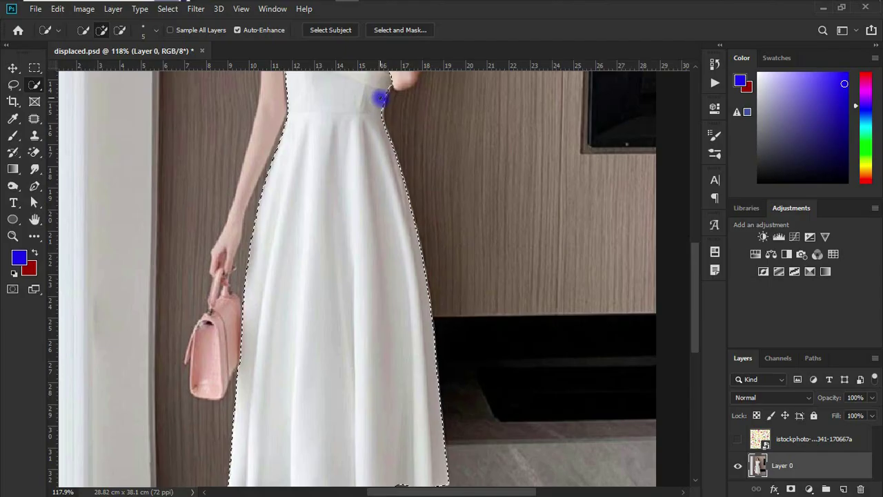
{"action": "left_click_drag", "start_coordinate": [374, 258], "coordinate": [396, 345]}
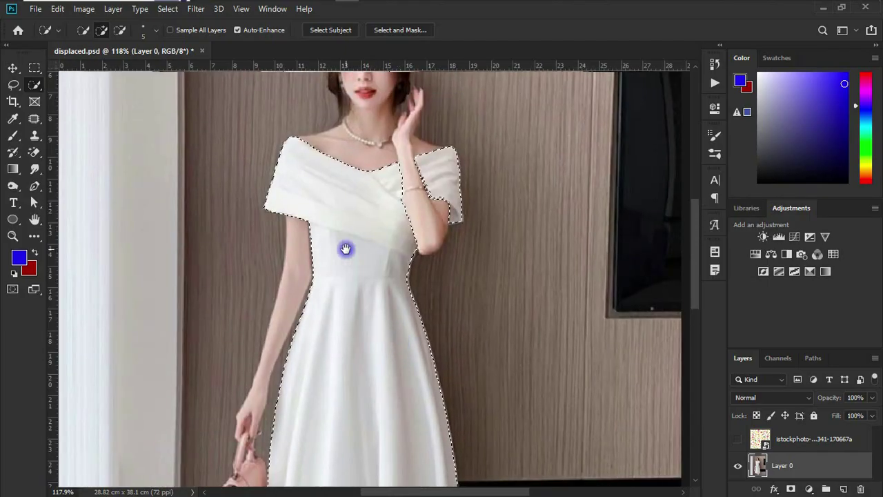
Step: Expand the dress selection by 2 pixels
{"action": "left_click", "coordinate": [167, 8]}
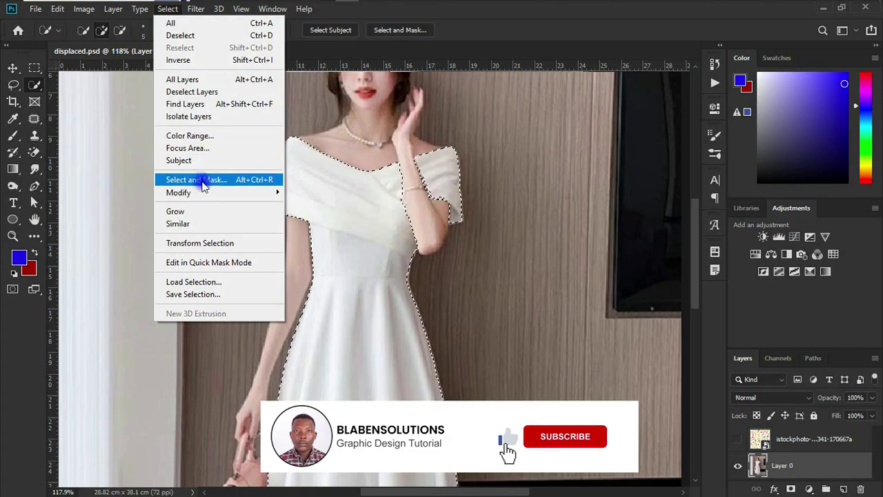
{"action": "mouse_move", "coordinate": [196, 193]}
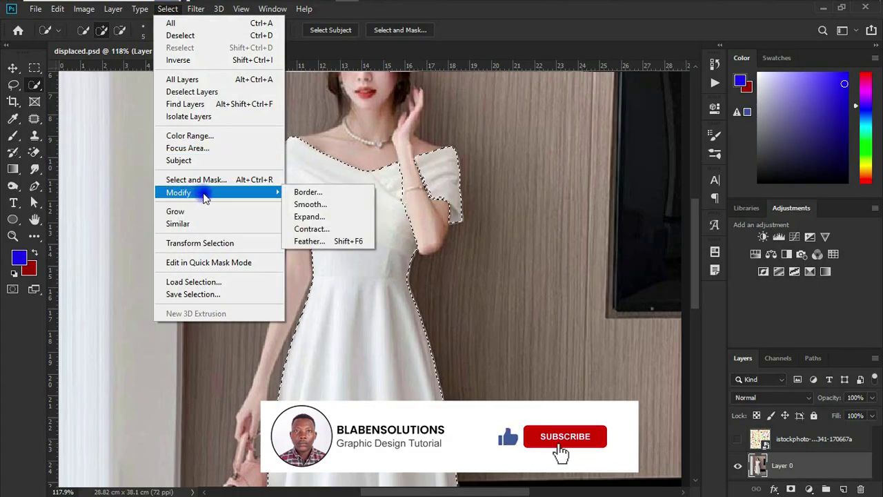
{"action": "left_click", "coordinate": [310, 217]}
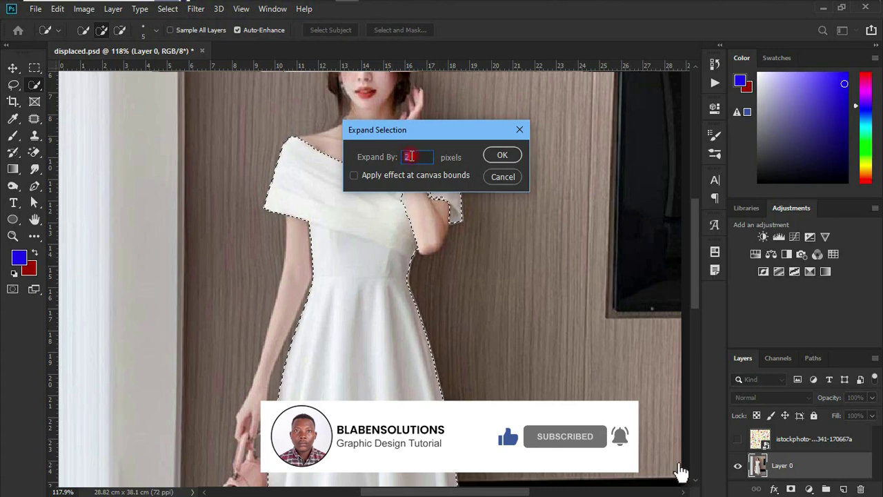
{"action": "left_click", "coordinate": [502, 154]}
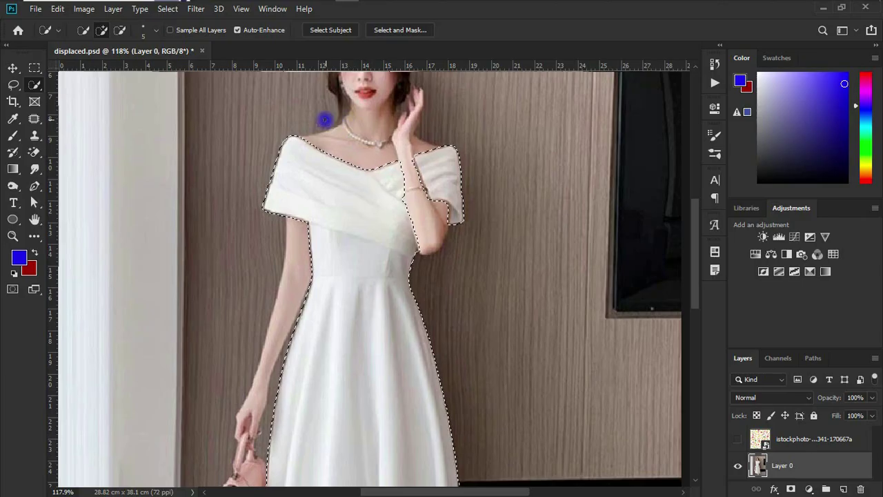
Step: Contract the dress selection by 1 pixel
{"action": "left_click", "coordinate": [167, 9]}
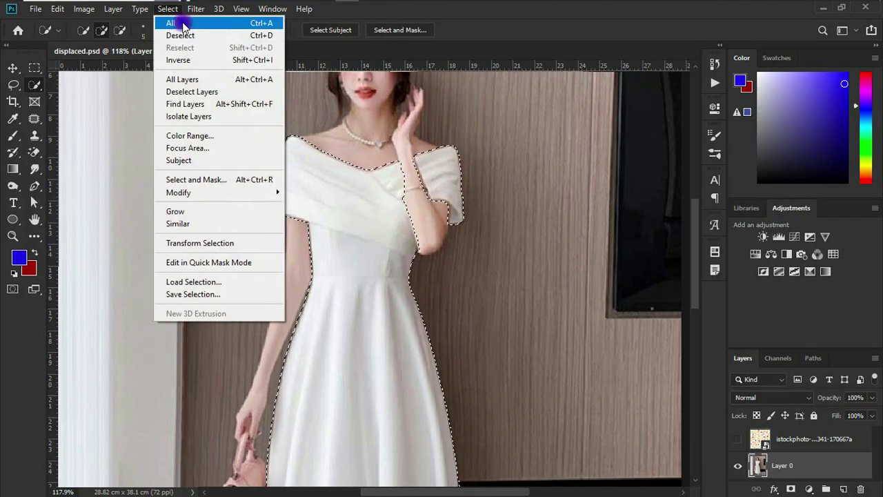
{"action": "mouse_move", "coordinate": [217, 193]}
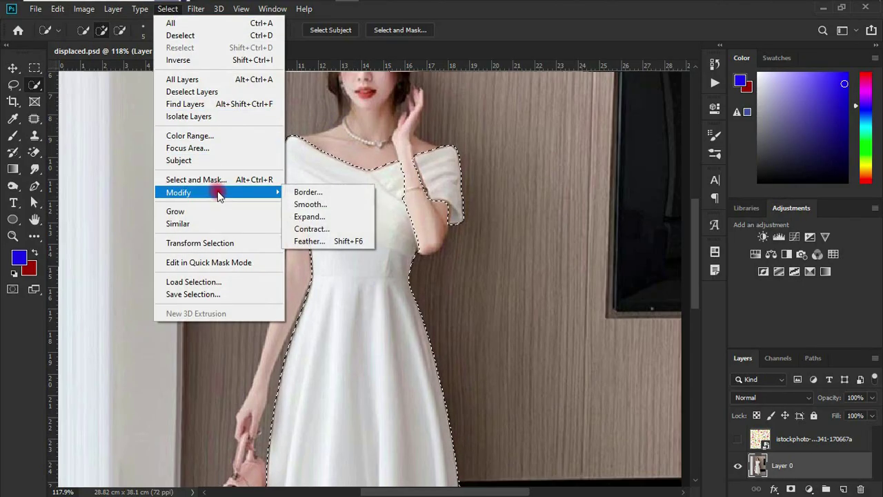
{"action": "left_click", "coordinate": [313, 230]}
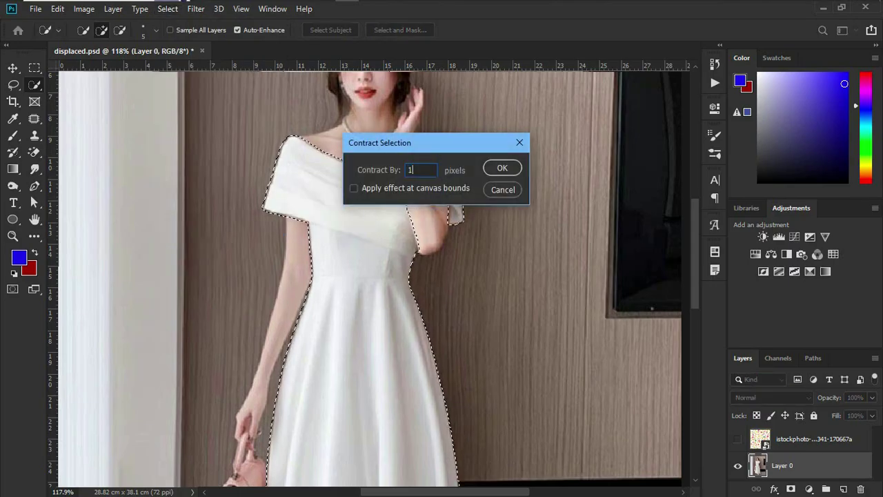
{"action": "left_click", "coordinate": [501, 173]}
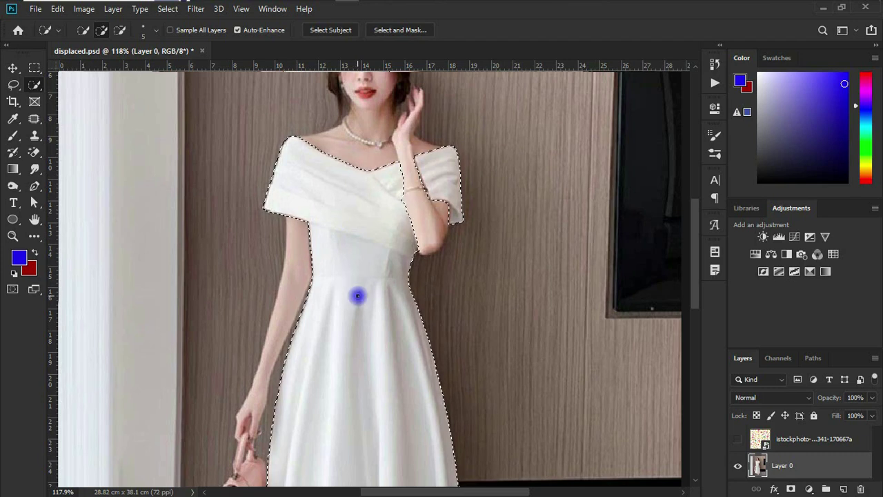
Step: Copy the selected dress to Layer 1 with Ctrl+J and toggle Layer 0 to check the cut-out
{"action": "key", "text": "ctrl+r"}
{"action": "mouse_move", "coordinate": [345, 305]}
{"action": "left_mouse_down"}
{"action": "mouse_move", "coordinate": [373, 219]}
{"action": "mouse_move", "coordinate": [350, 311]}
{"action": "left_mouse_up"}
{"action": "key", "text": "ctrl+r"}
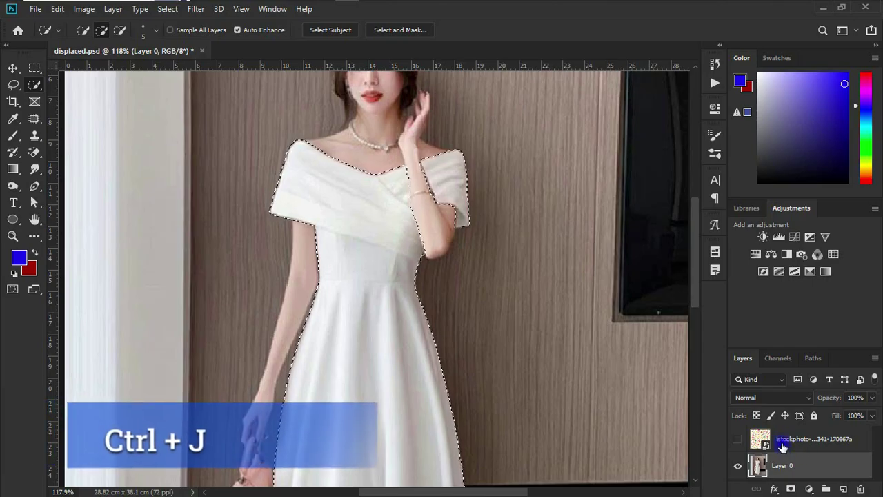
{"action": "key", "text": "ctrl+j"}
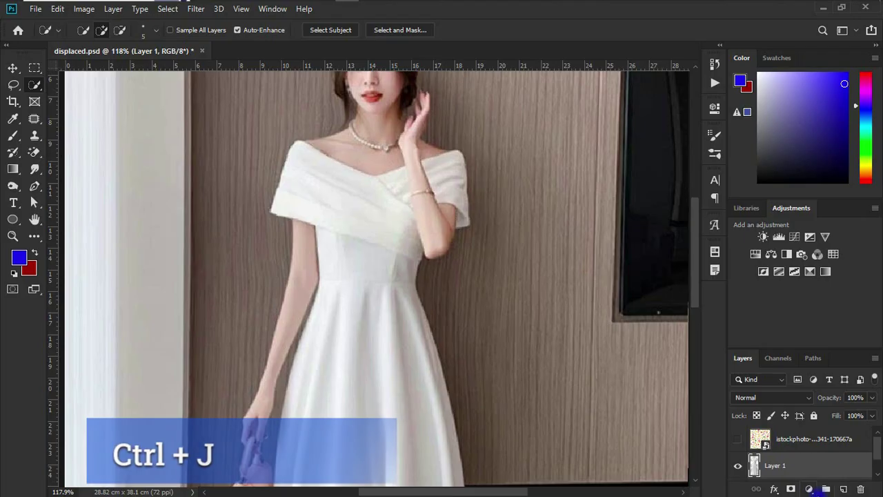
{"action": "left_click", "coordinate": [879, 450]}
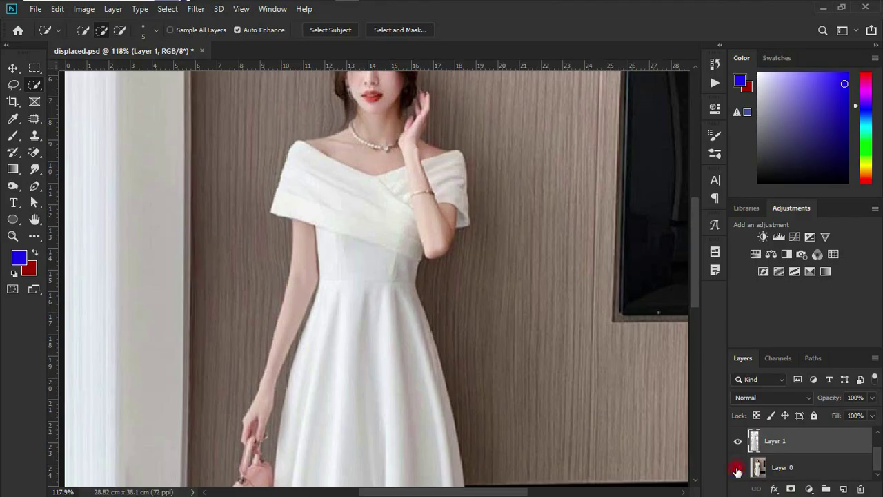
{"action": "left_click", "coordinate": [738, 469]}
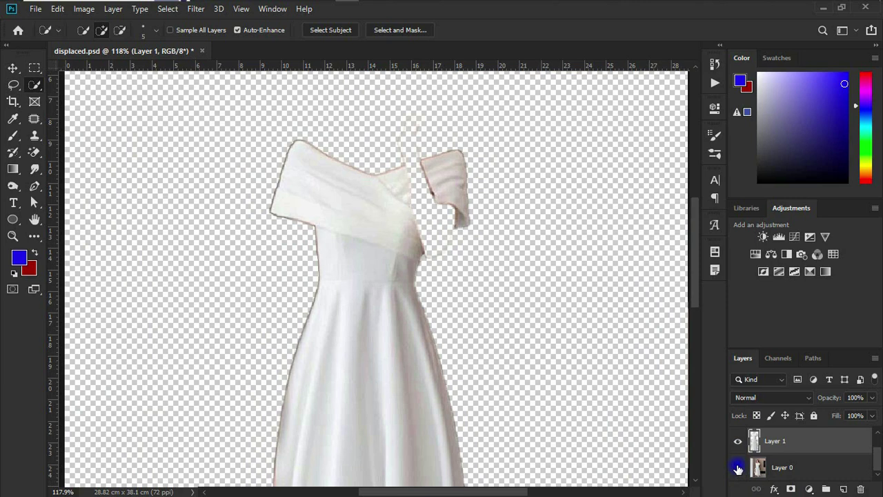
{"action": "left_click", "coordinate": [737, 468]}
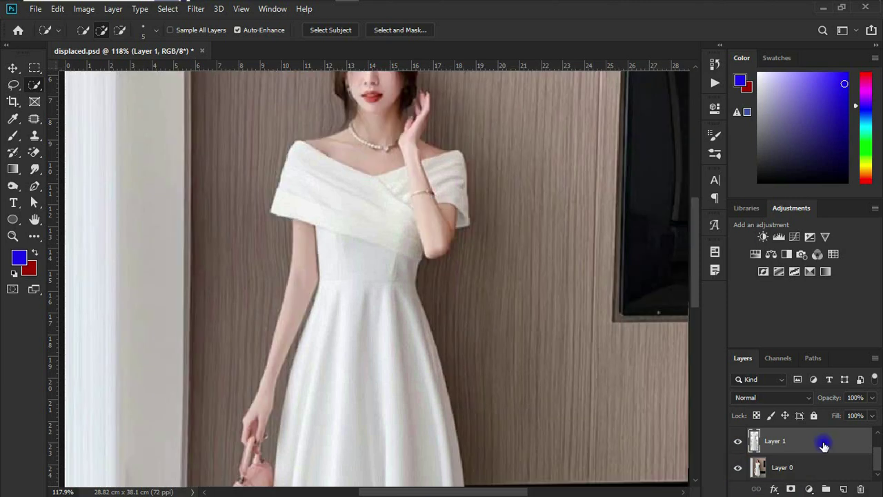
Step: Convert Layer 1 to a smart object and apply a Gaussian Blur of radius 4.3
{"action": "right_click", "coordinate": [823, 447]}
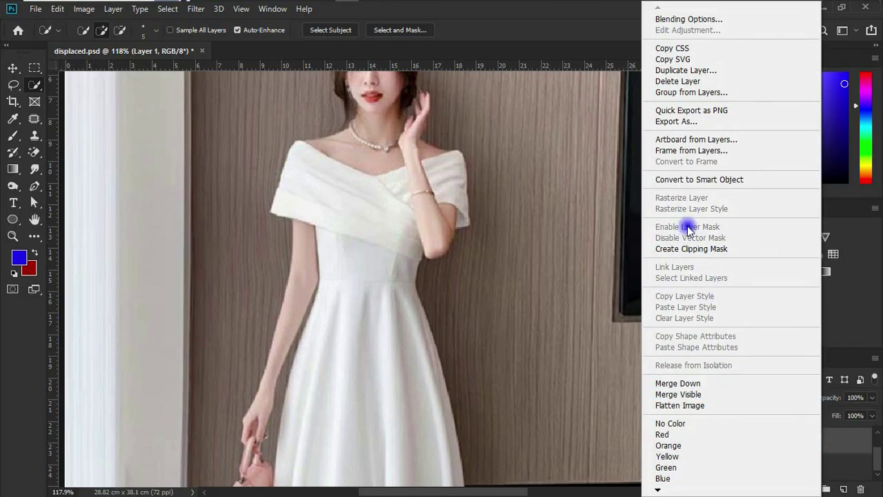
{"action": "left_click", "coordinate": [700, 180]}
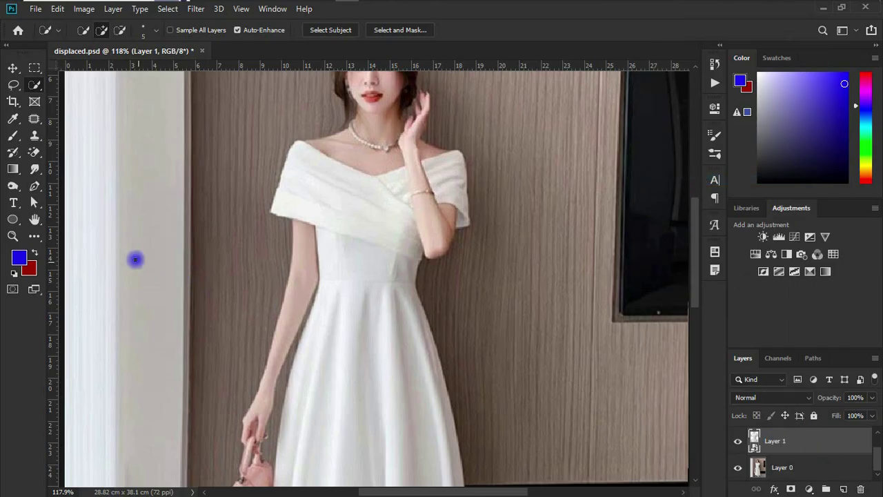
{"action": "left_click", "coordinate": [196, 10]}
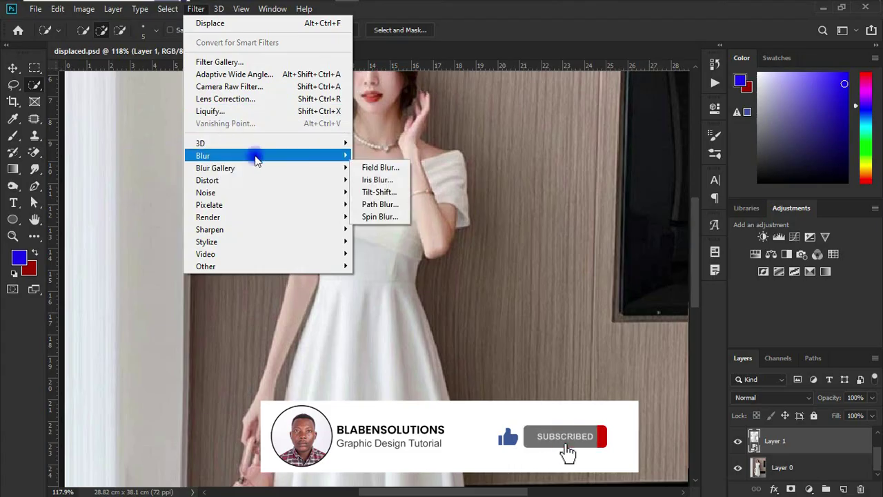
{"action": "mouse_move", "coordinate": [217, 154]}
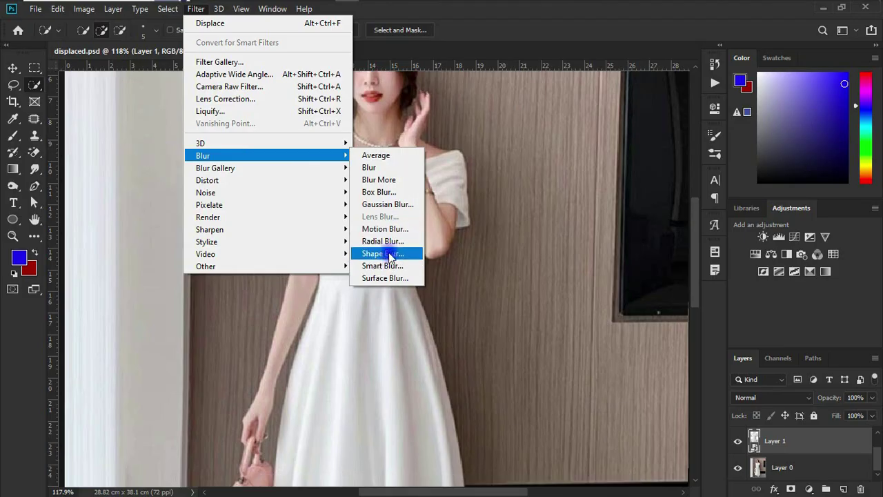
{"action": "left_click", "coordinate": [391, 203]}
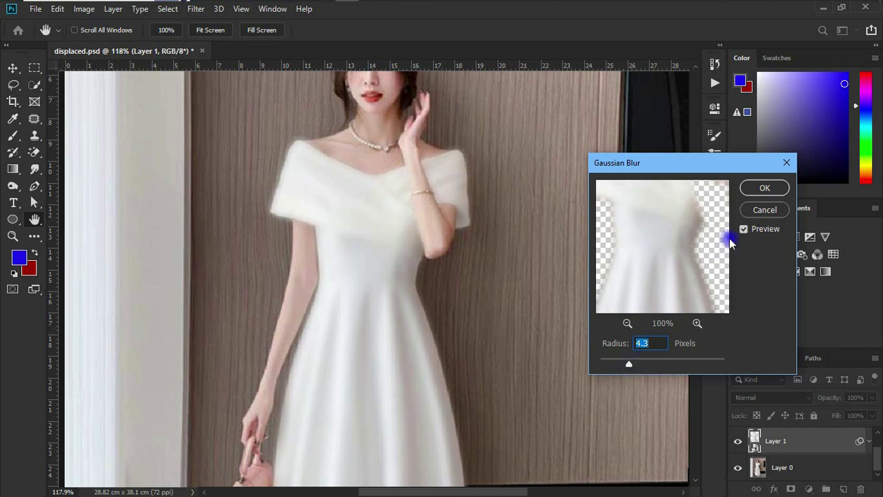
{"action": "left_click", "coordinate": [765, 188]}
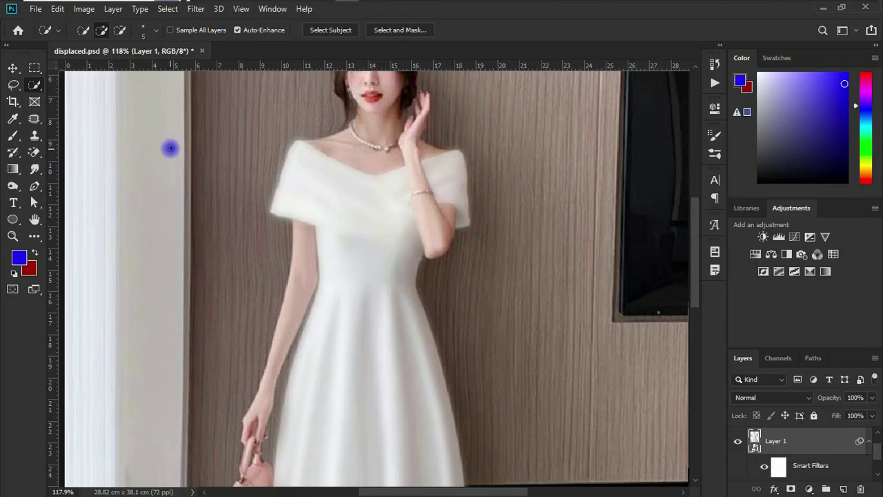
Step: Save the document over displaced.psd in Downloads with Save As
{"action": "left_click", "coordinate": [35, 10]}
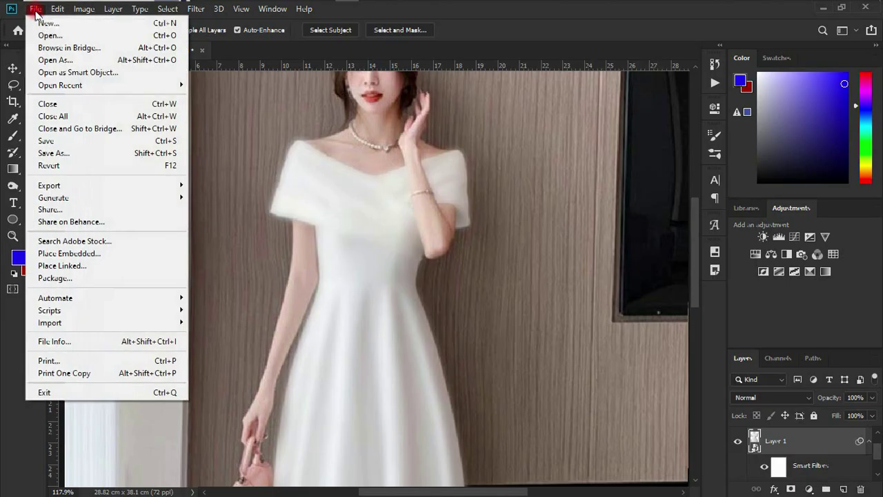
{"action": "left_click", "coordinate": [63, 153]}
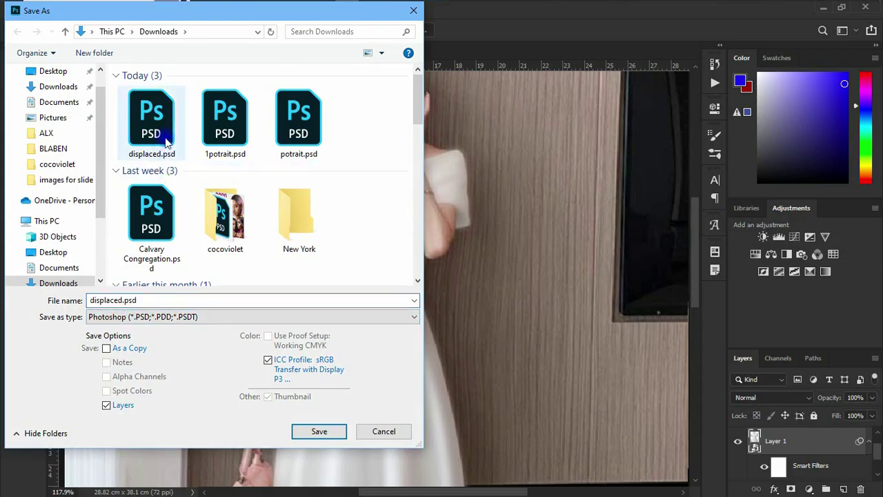
{"action": "left_click", "coordinate": [151, 214]}
{"action": "left_click", "coordinate": [149, 121]}
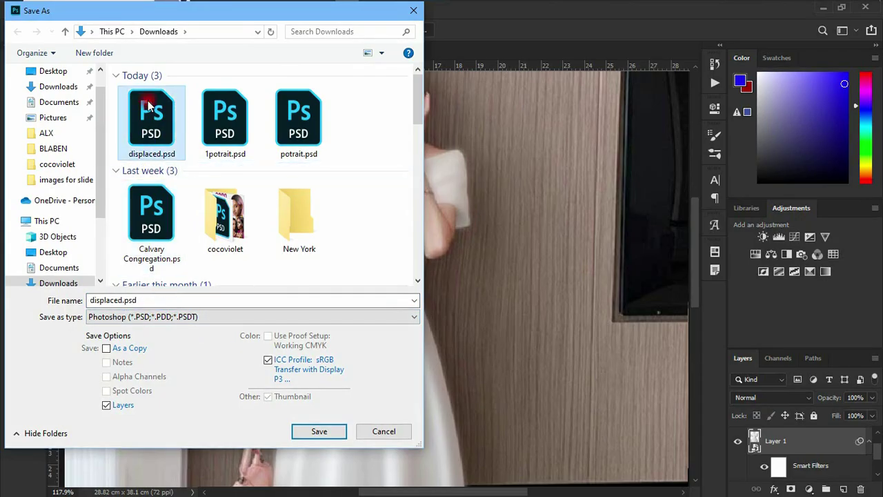
{"action": "left_click", "coordinate": [320, 432]}
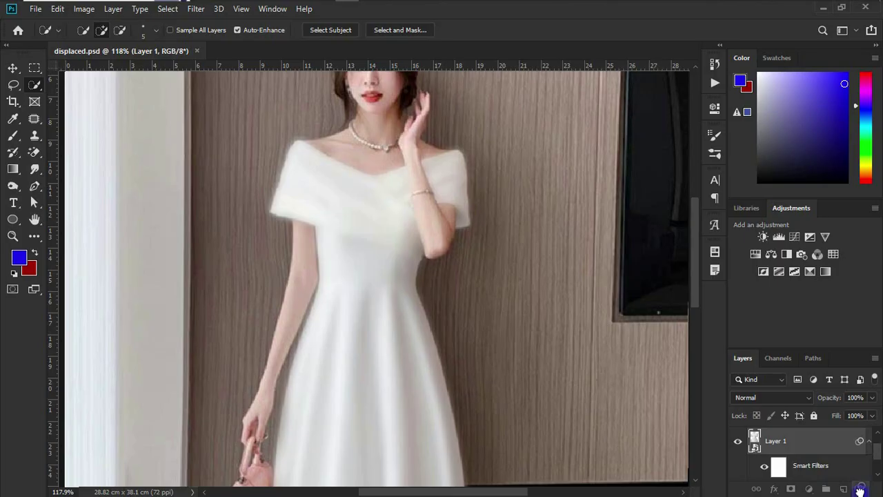
Step: Delete the blur smart filter from the dress and make the floral pattern layer visible
{"action": "left_click_drag", "start_coordinate": [860, 490], "coordinate": [861, 489]}
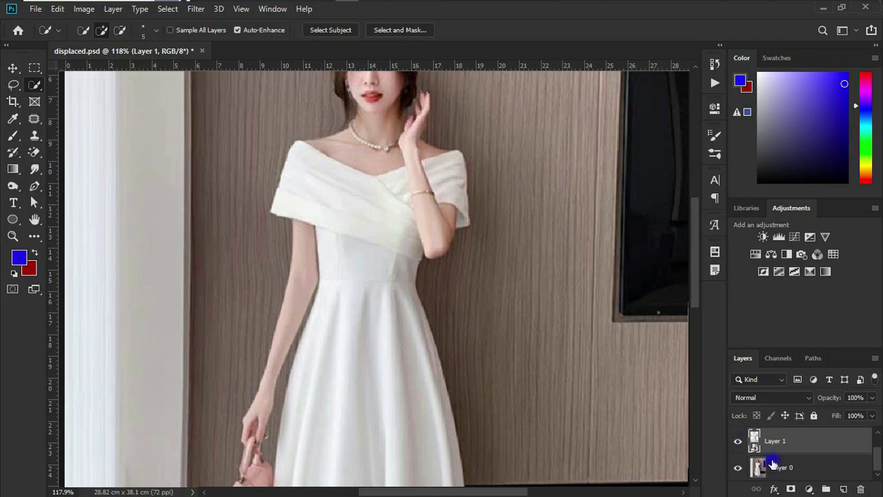
{"action": "left_click_drag", "start_coordinate": [880, 457], "coordinate": [880, 445]}
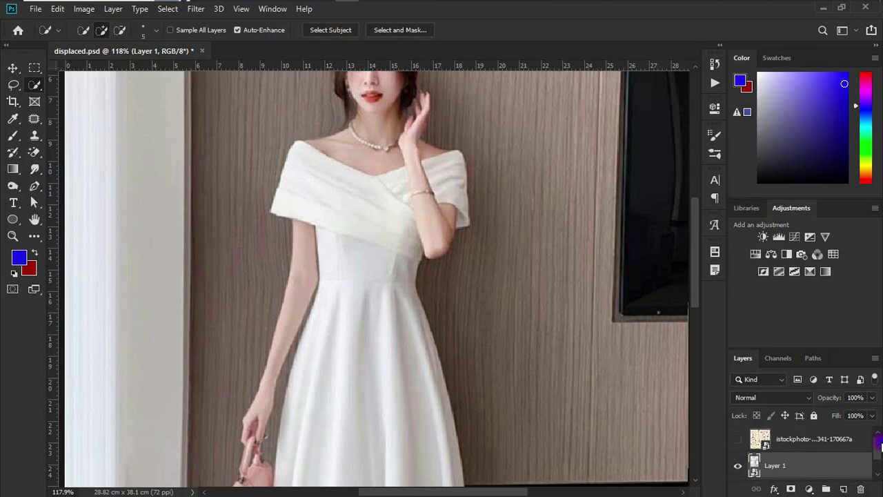
{"action": "left_click", "coordinate": [739, 440]}
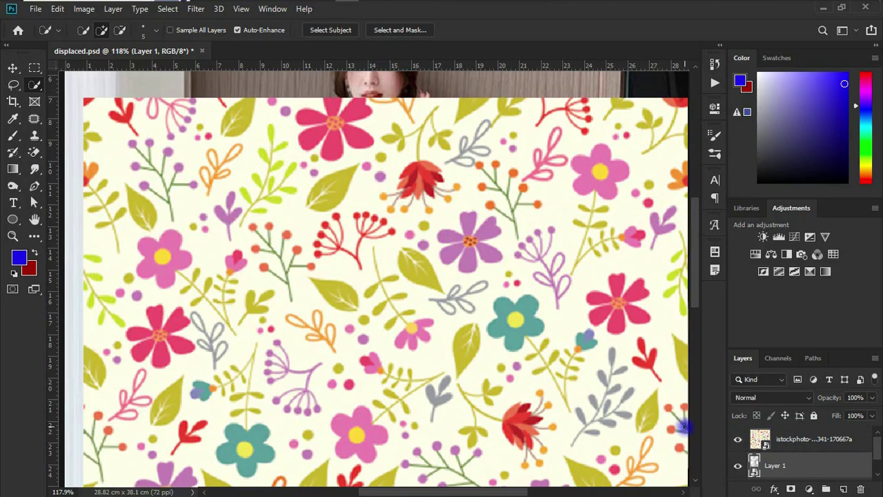
Step: Clip the floral pattern layer to the dress layer with Create Clipping Mask
{"action": "scroll", "coordinate": [649, 404], "scroll_direction": "down", "scroll_amount": 2}
{"action": "left_click", "coordinate": [809, 448]}
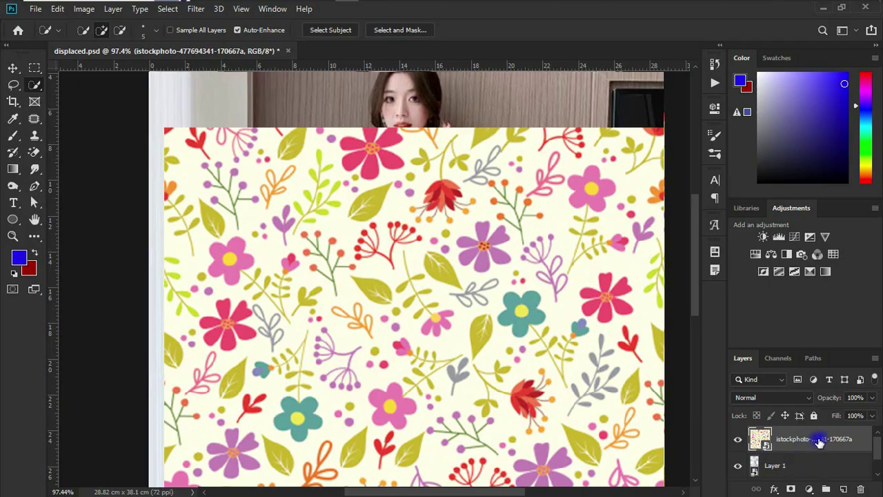
{"action": "right_click", "coordinate": [818, 440]}
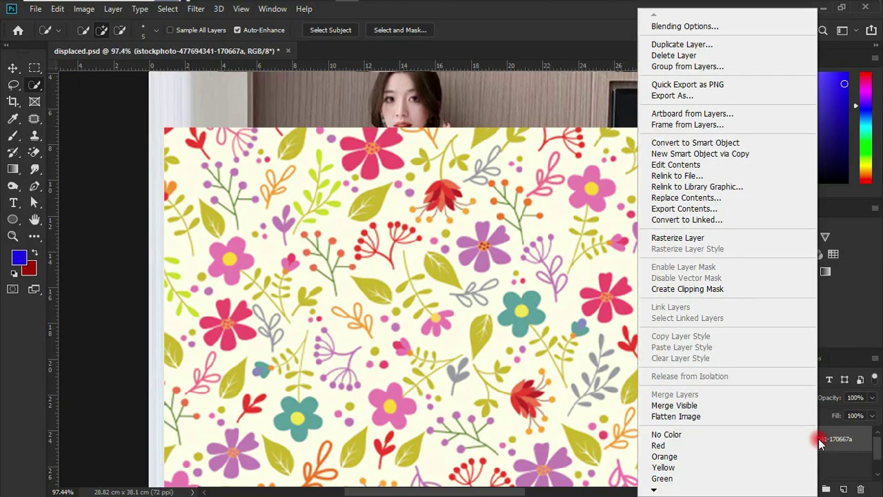
{"action": "left_click", "coordinate": [690, 290]}
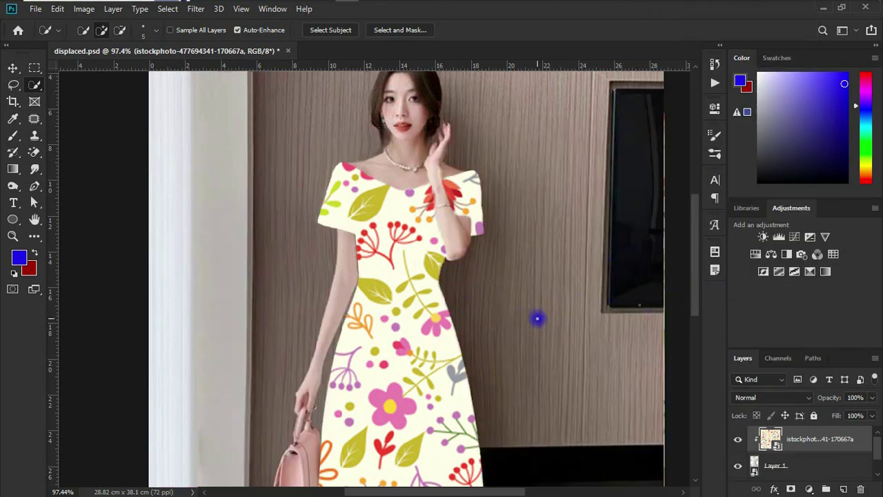
{"action": "key", "text": "v"}
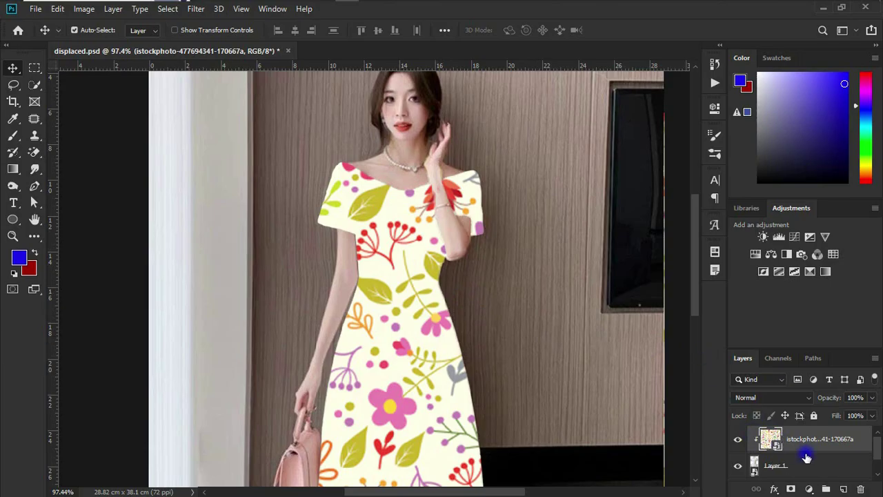
{"action": "mouse_move", "coordinate": [697, 280]}
{"action": "left_mouse_down"}
{"action": "mouse_move", "coordinate": [704, 342]}
{"action": "mouse_move", "coordinate": [706, 275]}
{"action": "left_mouse_up"}
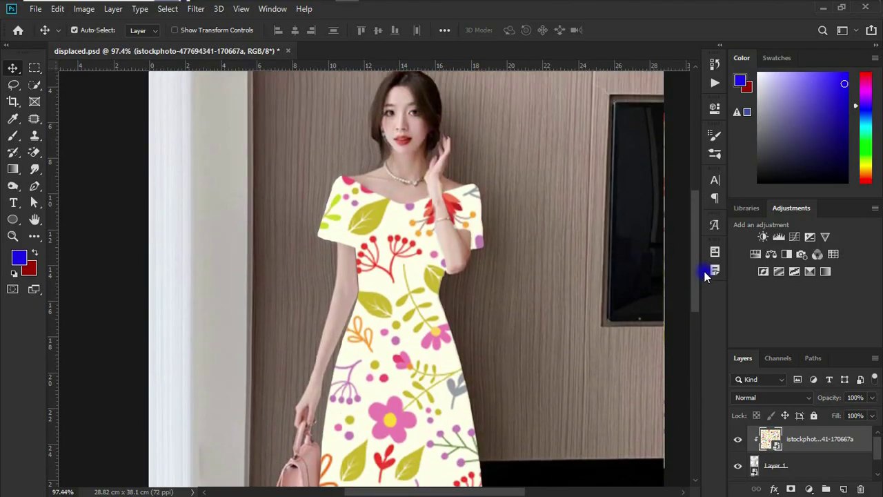
Step: Change the floral pattern layer's blend mode from Normal to Multiply
{"action": "left_click", "coordinate": [770, 396]}
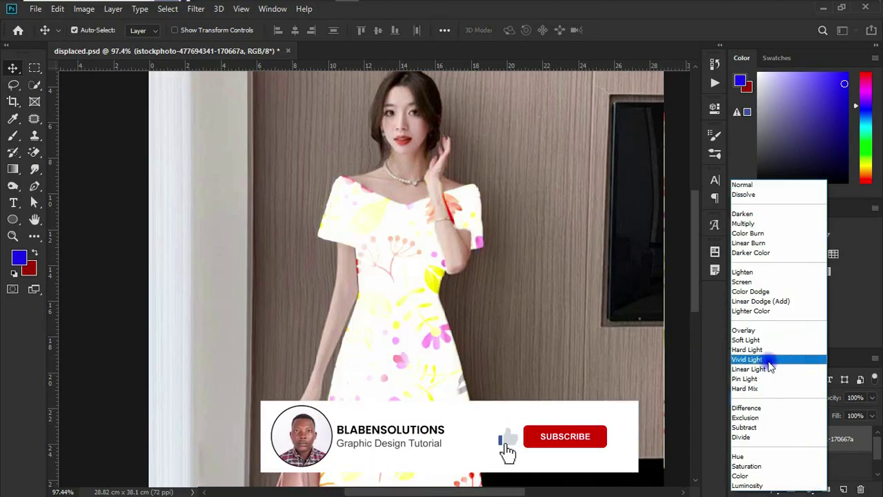
{"action": "left_click", "coordinate": [755, 225]}
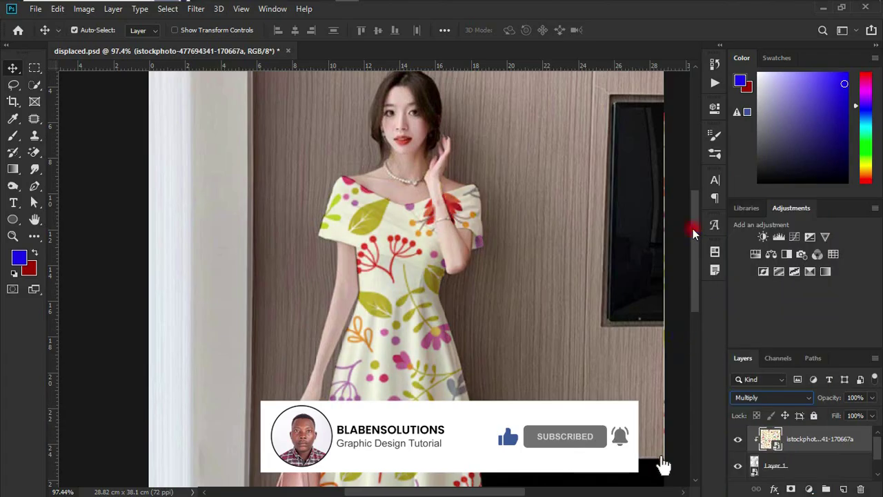
{"action": "left_click_drag", "start_coordinate": [693, 231], "coordinate": [696, 241]}
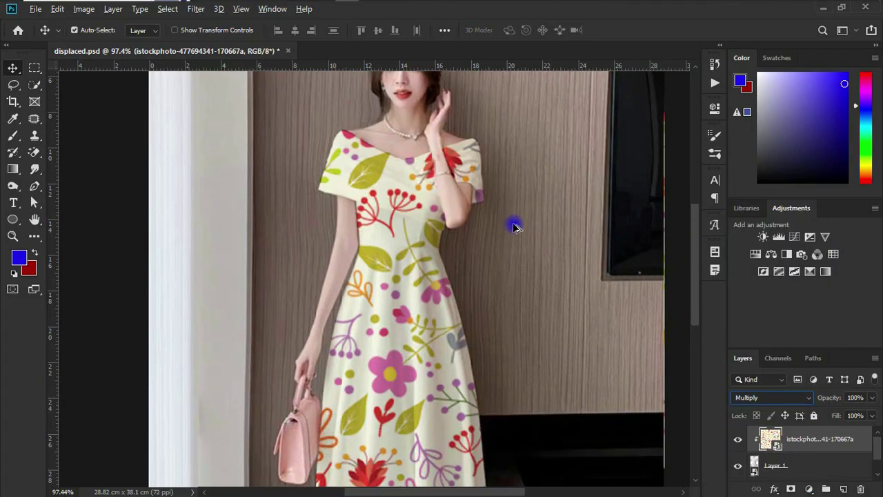
{"action": "key", "text": "ctrl"}
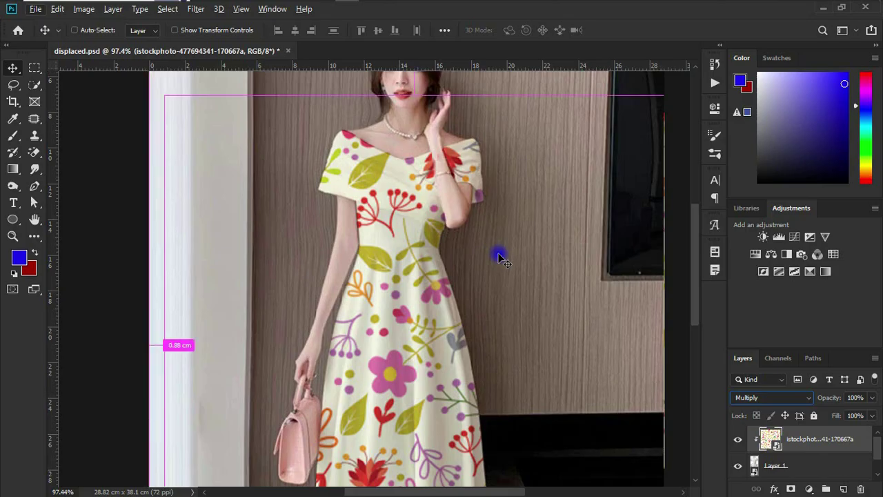
{"action": "scroll", "coordinate": [499, 252], "scroll_direction": "down", "scroll_amount": 2}
{"action": "left_click", "coordinate": [517, 273], "text": "ctrl"}
{"action": "left_click", "coordinate": [811, 449]}
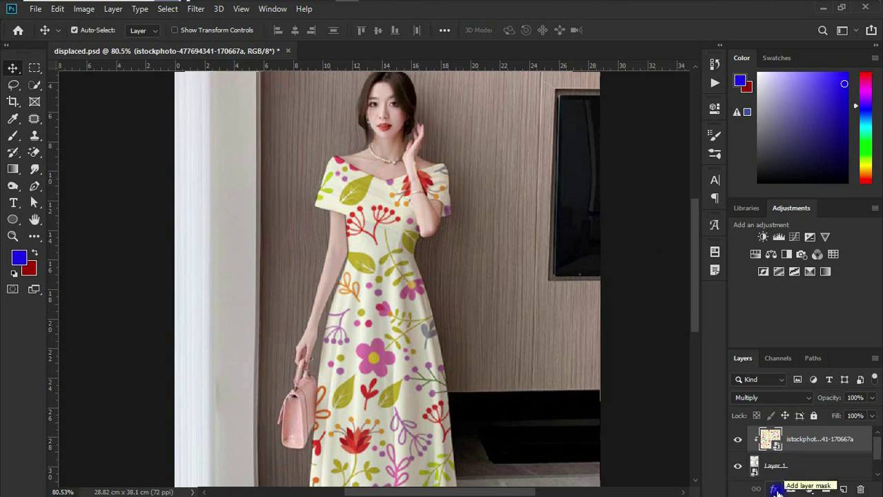
Step: In Blending Options, split the Underlying Layer white slider to about 212/255
{"action": "left_click", "coordinate": [776, 490]}
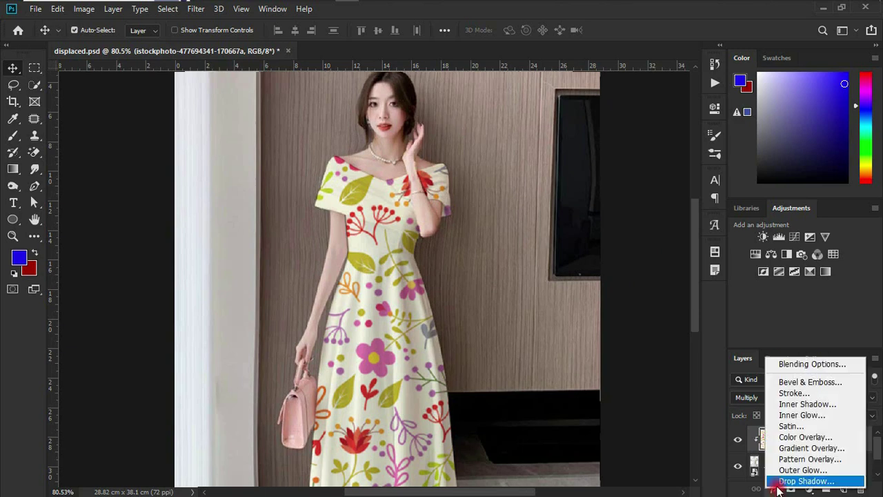
{"action": "left_click", "coordinate": [801, 364]}
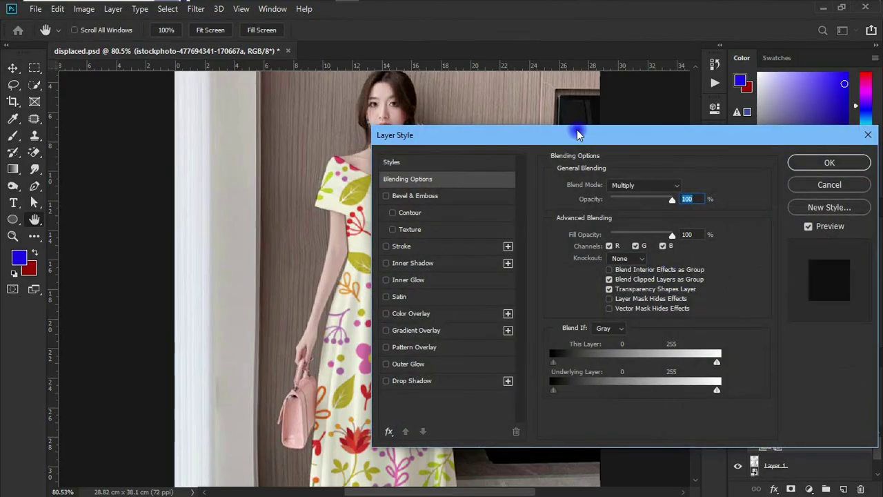
{"action": "left_click_drag", "start_coordinate": [577, 130], "coordinate": [687, 124]}
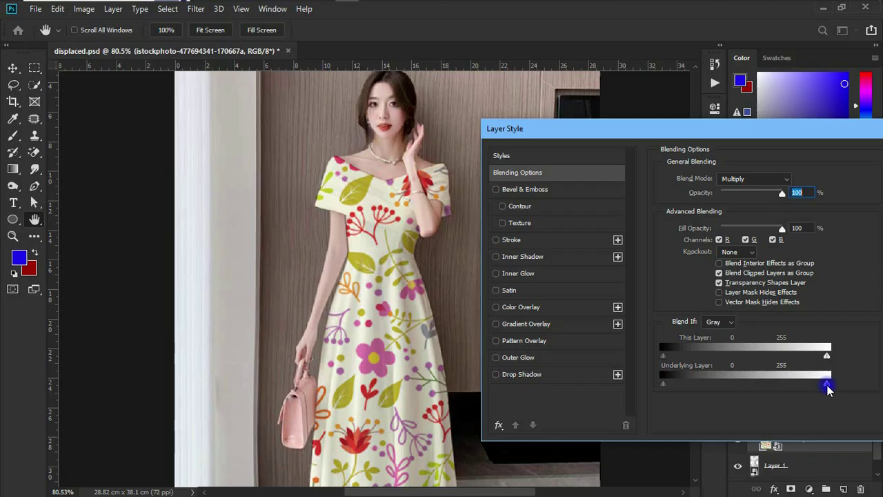
{"action": "left_click_drag", "start_coordinate": [828, 388], "coordinate": [820, 383], "text": "alt"}
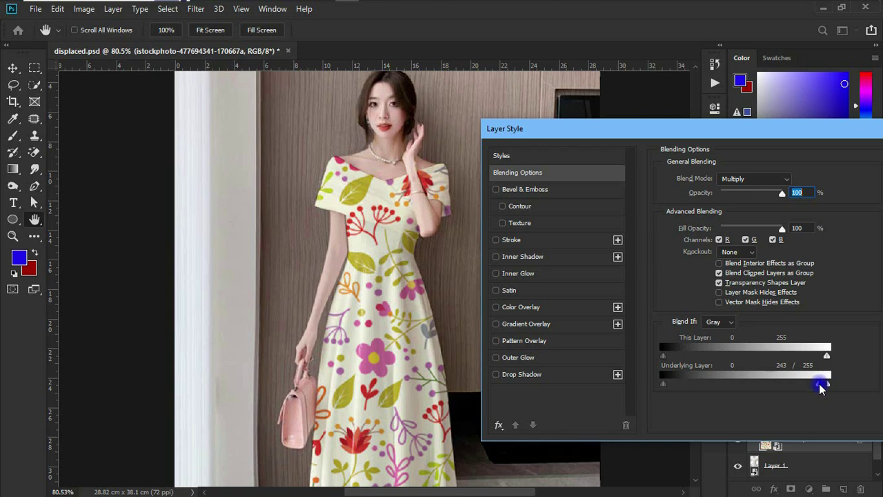
{"action": "left_click_drag", "start_coordinate": [821, 388], "coordinate": [806, 390]}
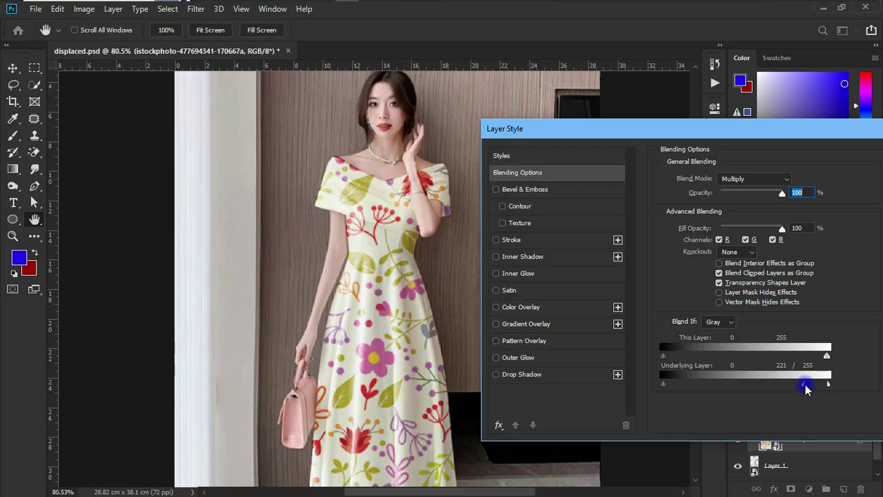
{"action": "left_click_drag", "start_coordinate": [807, 388], "coordinate": [799, 395]}
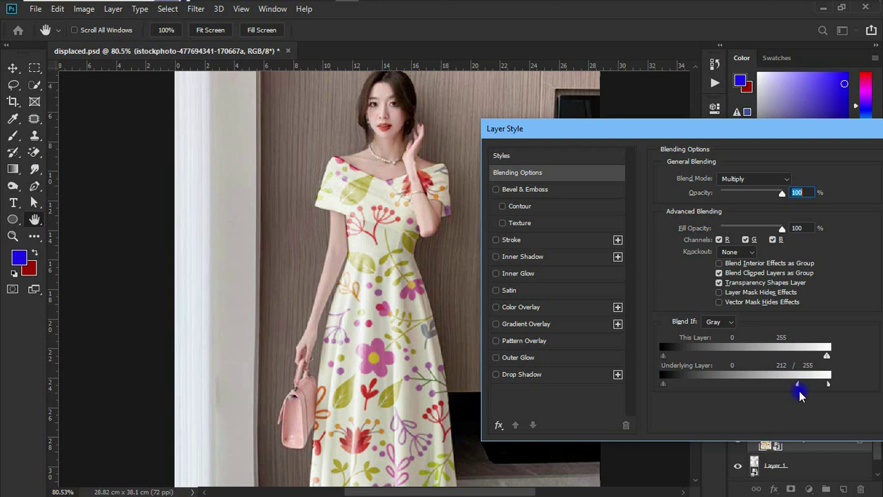
{"action": "left_click_drag", "start_coordinate": [779, 135], "coordinate": [591, 92]}
{"action": "left_click", "coordinate": [771, 113]}
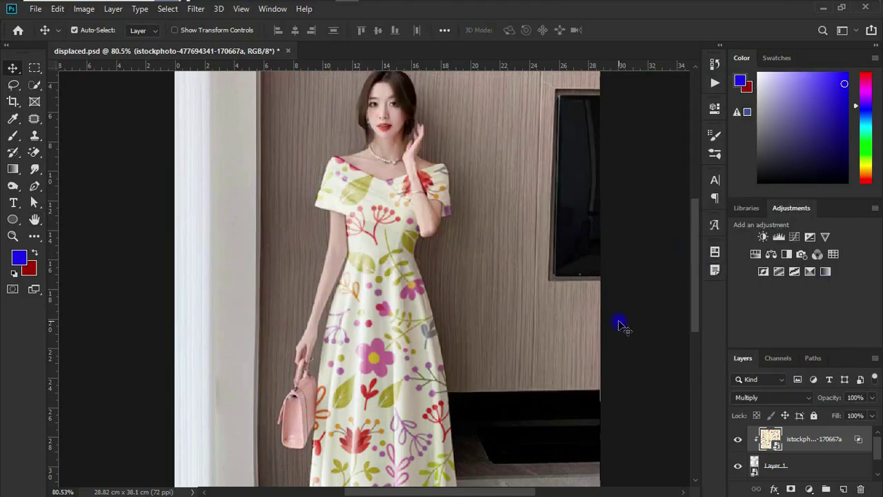
{"action": "scroll", "coordinate": [517, 264], "scroll_direction": "down", "scroll_amount": 1}
{"action": "scroll", "coordinate": [517, 263], "scroll_direction": "down", "scroll_amount": 1}
{"action": "scroll", "coordinate": [506, 288], "scroll_direction": "down", "scroll_amount": 1}
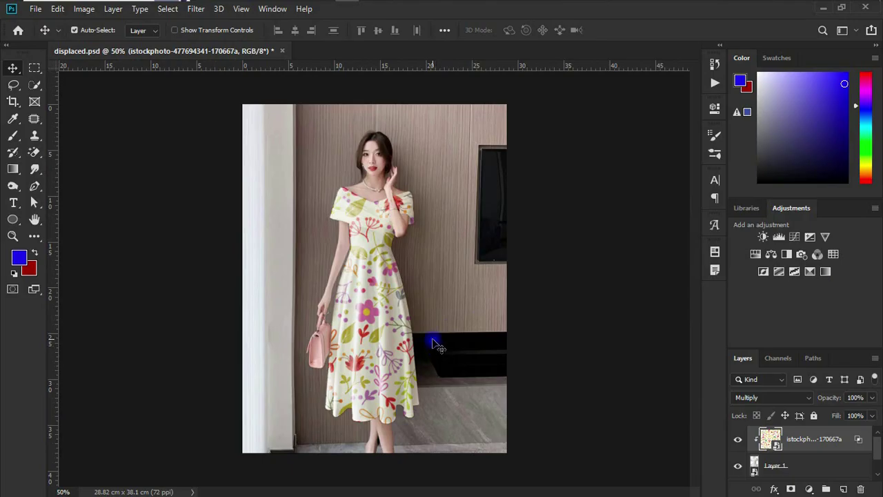